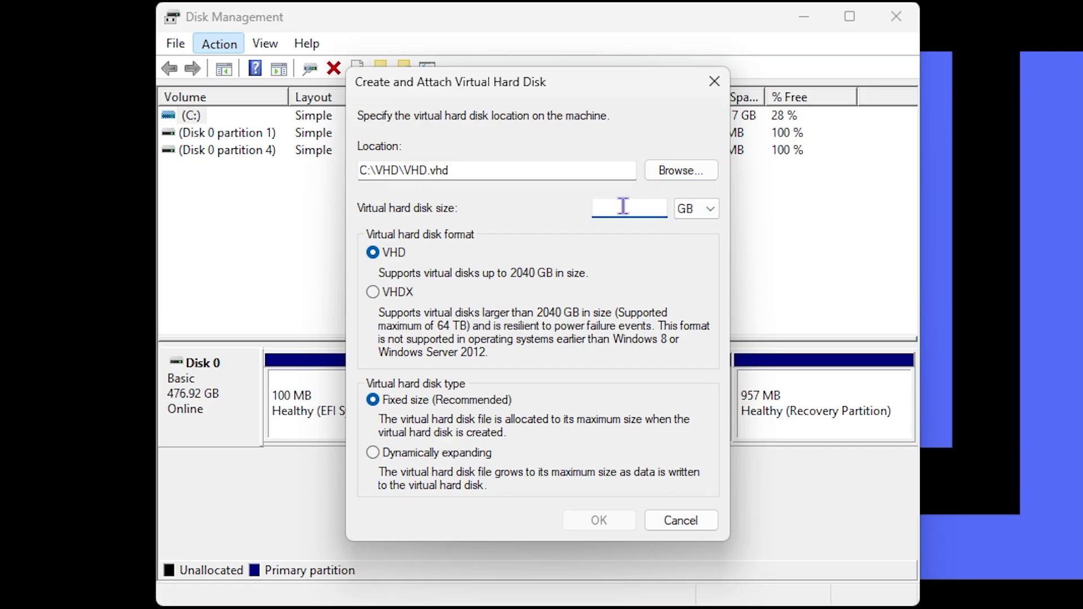
Dismiss the intro preview of the finished virtual disk setup
click(599, 520)
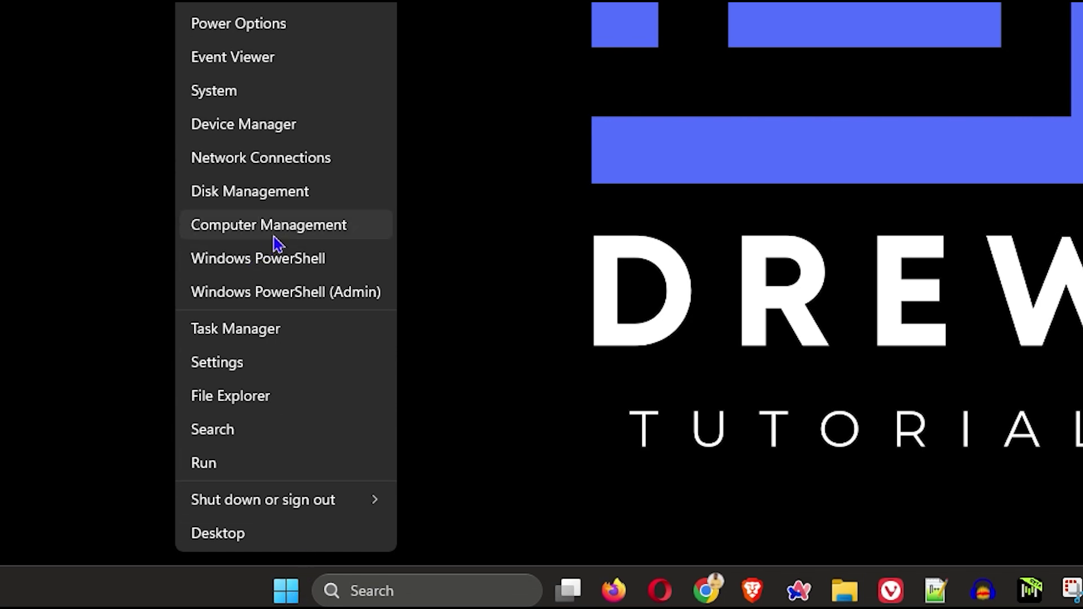
Launch Disk Management from the Win+X menu and start Action > Create VHD
click(278, 191)
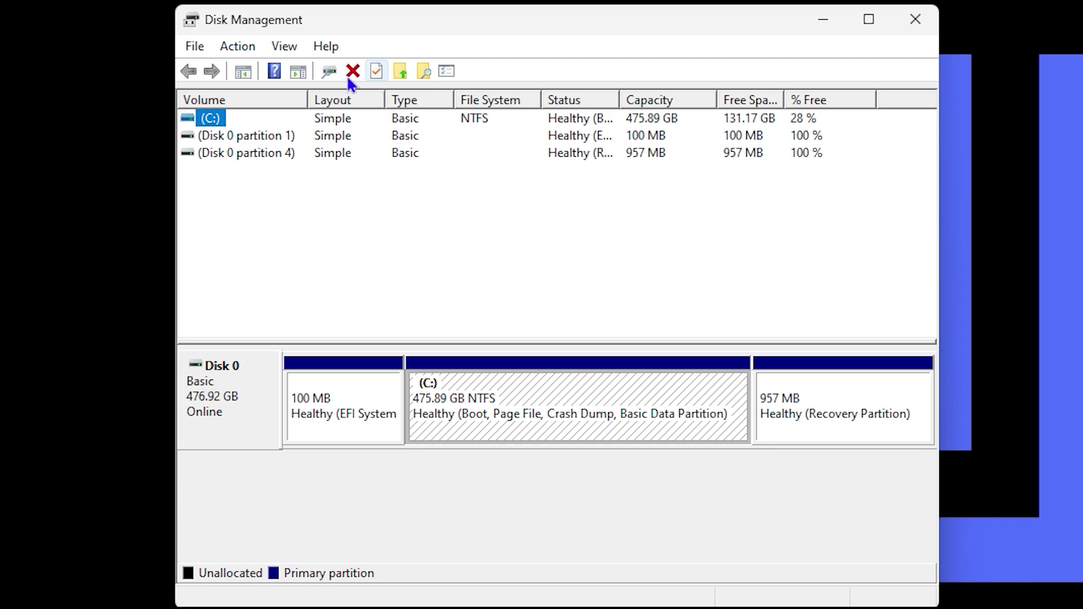
click(234, 48)
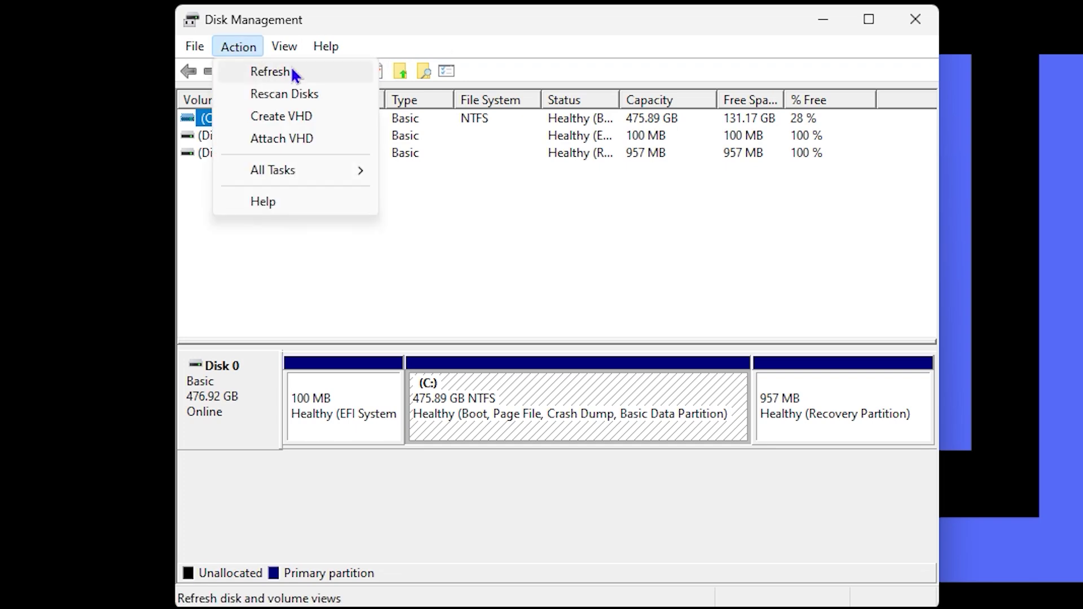
click(296, 120)
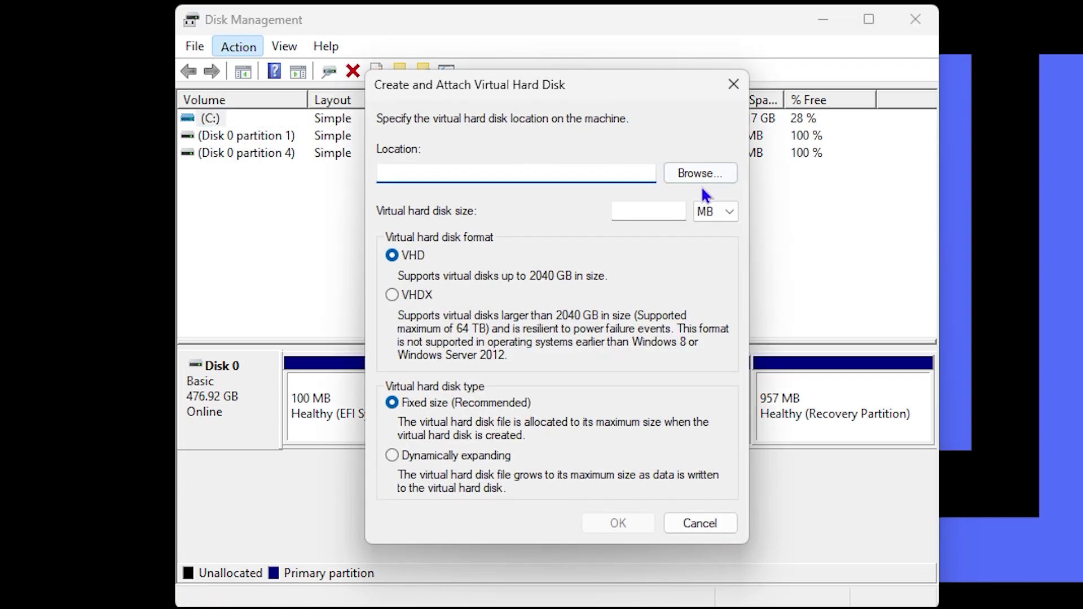
Create a new folder named VHD on Local Disk (C:) for the virtual disk file
click(713, 173)
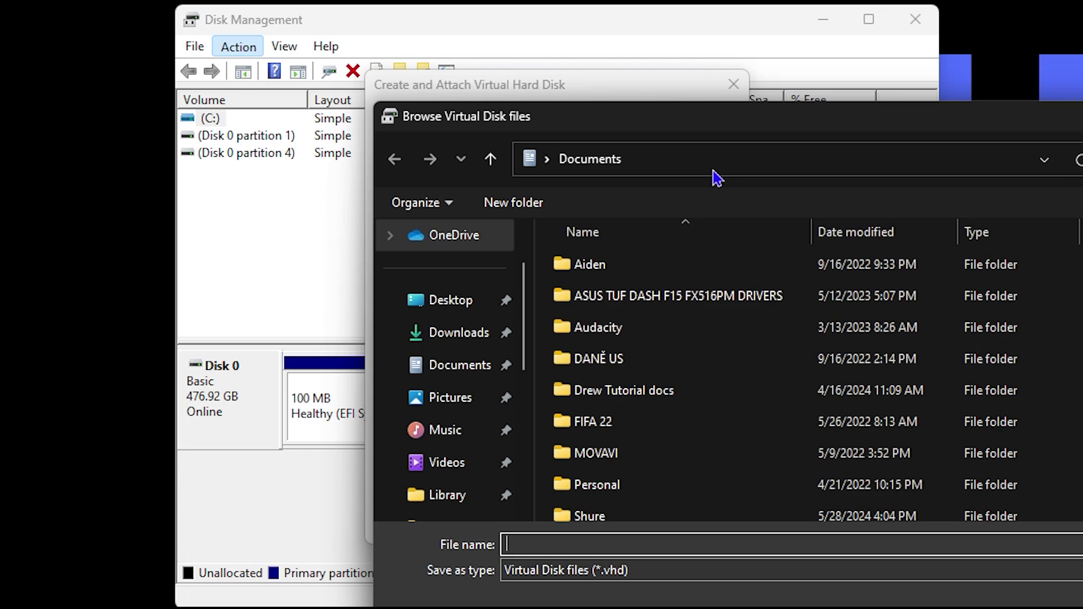
scroll(186, 401, down, 3)
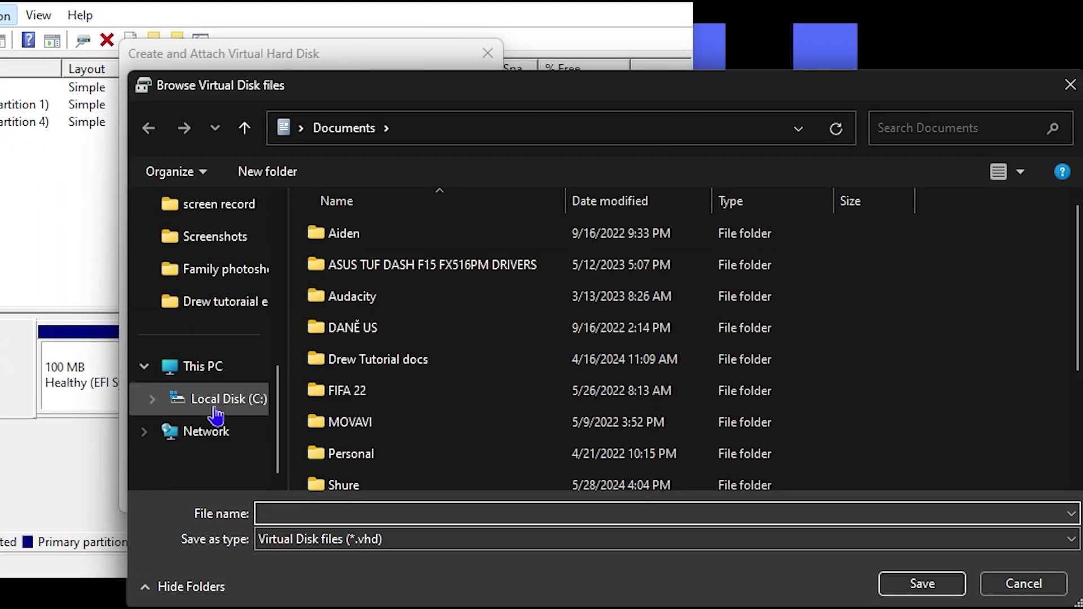
click(217, 401)
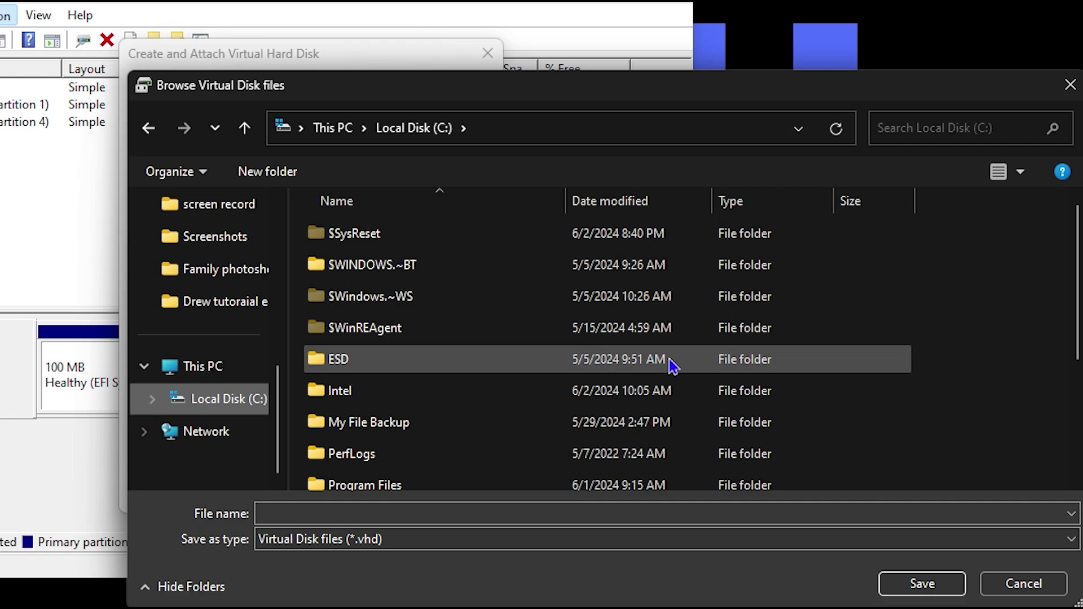
scroll(671, 363, down, 3)
right_click(988, 395)
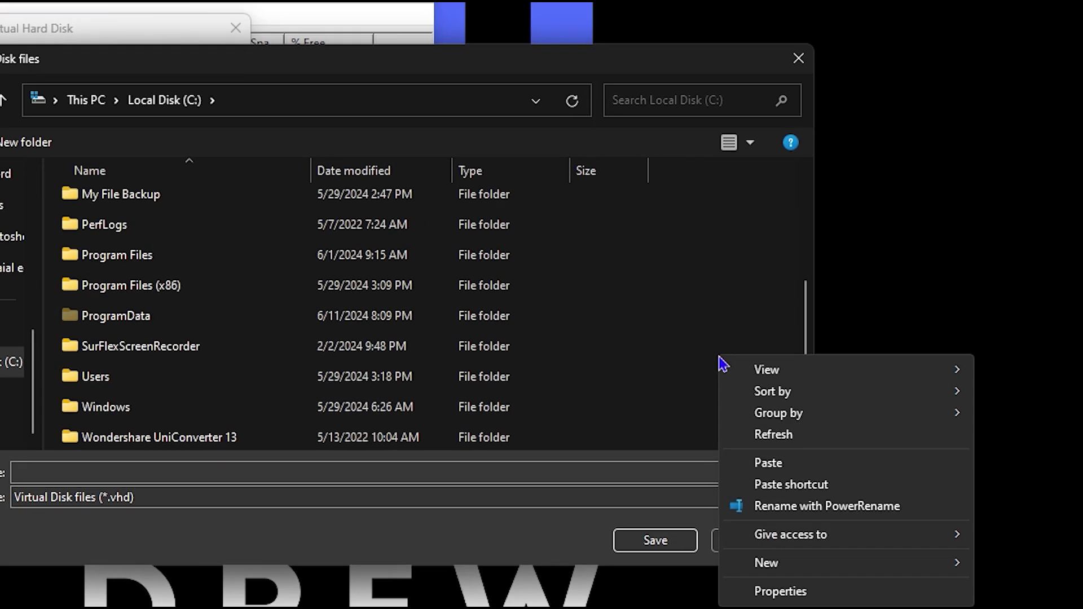
mouse_move(685, 550)
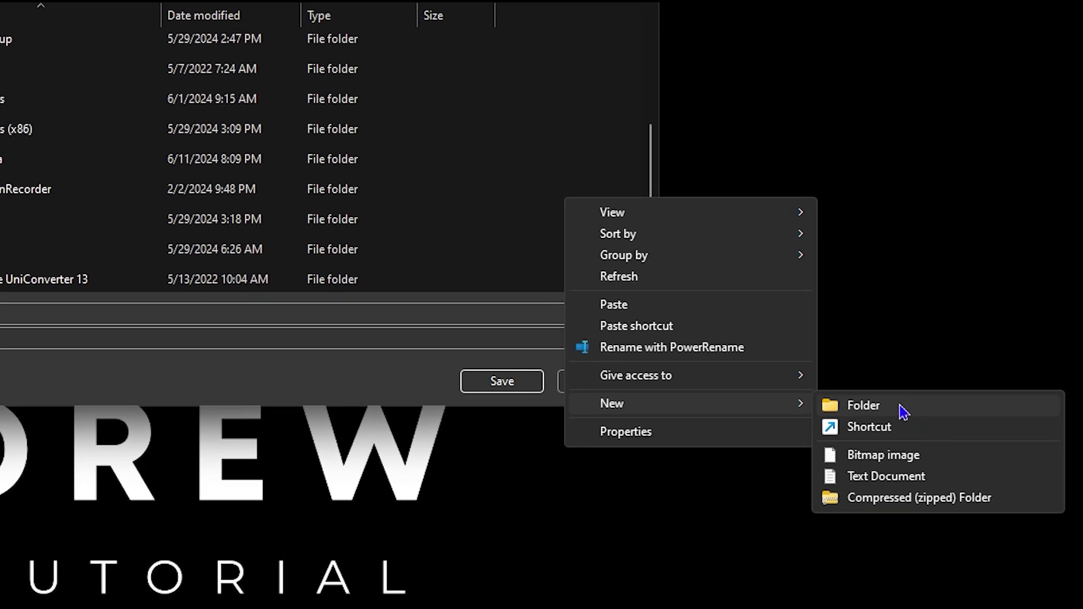
click(900, 409)
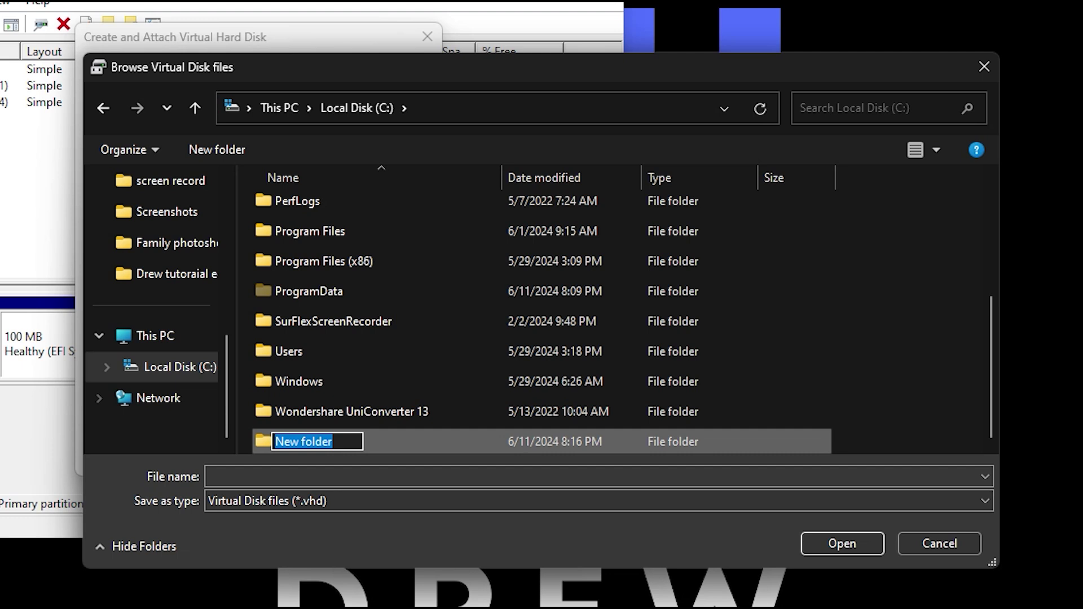
text(VH)
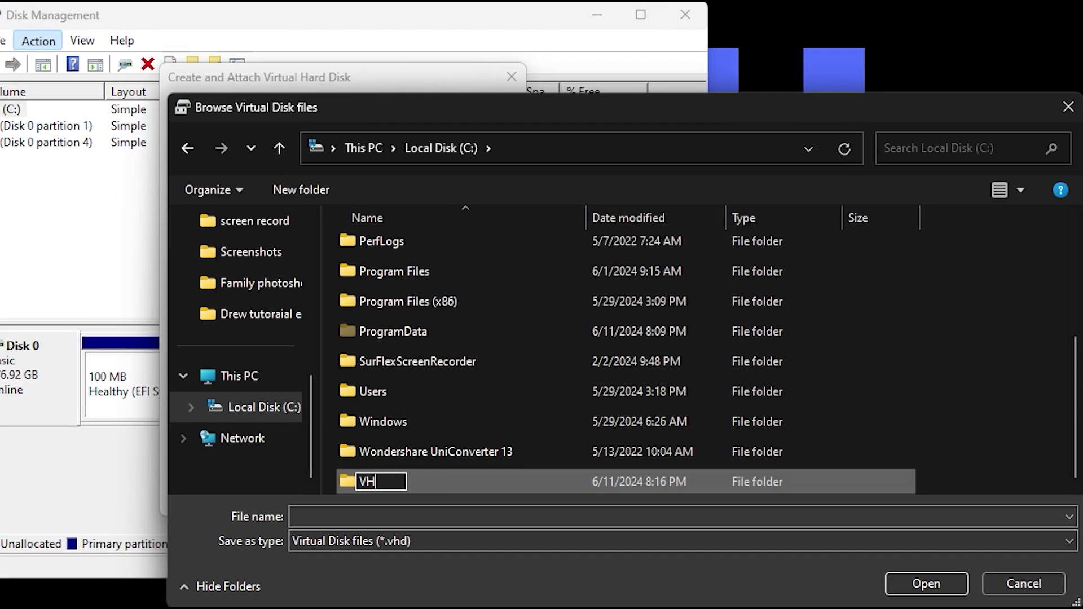
text(D)
key(Return)
Save the virtual disk file as VHD inside C:\VHD
double_click(414, 434)
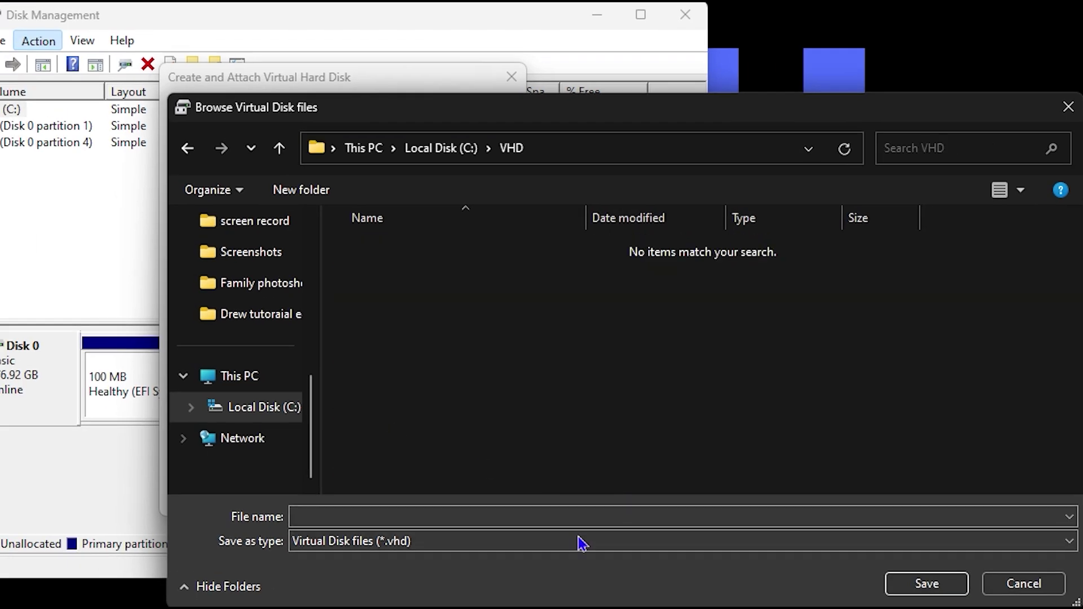
click(374, 516)
text(VHD)
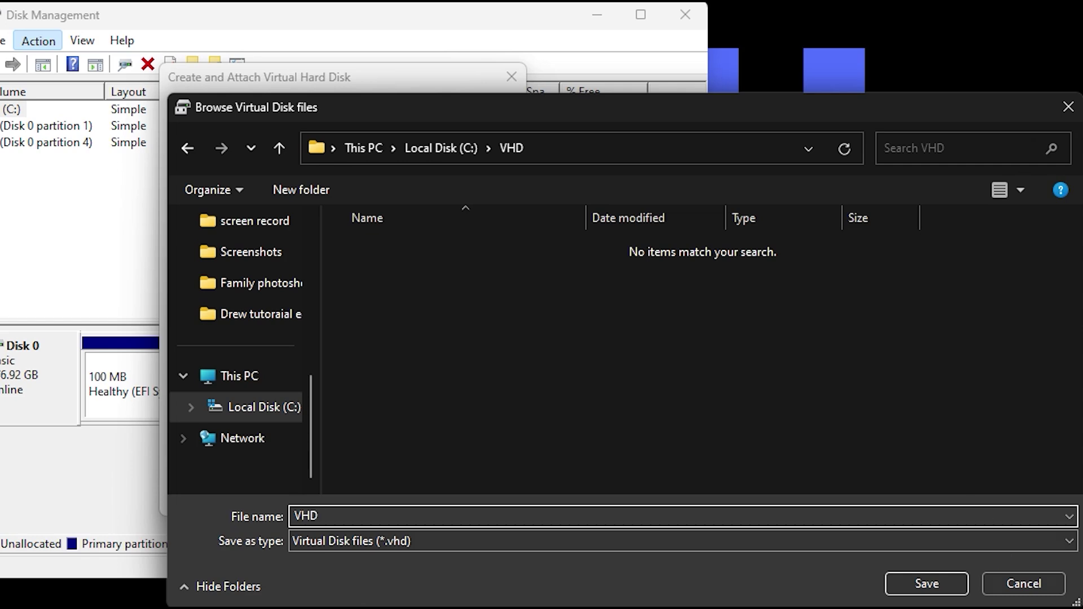
click(927, 583)
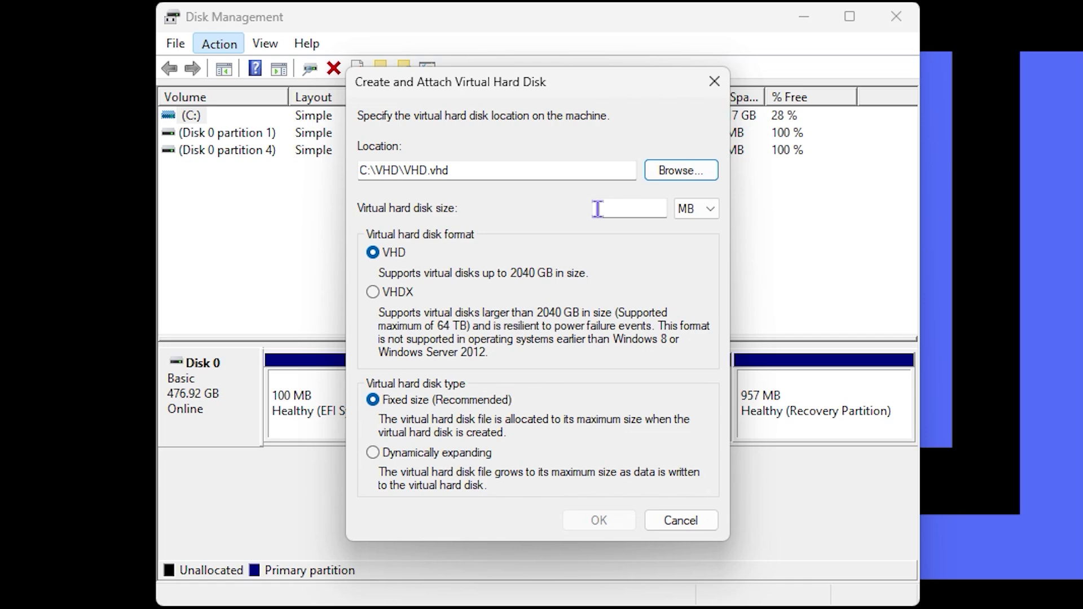
Set the virtual hard disk size to 20 GB and create Disk 1
click(705, 212)
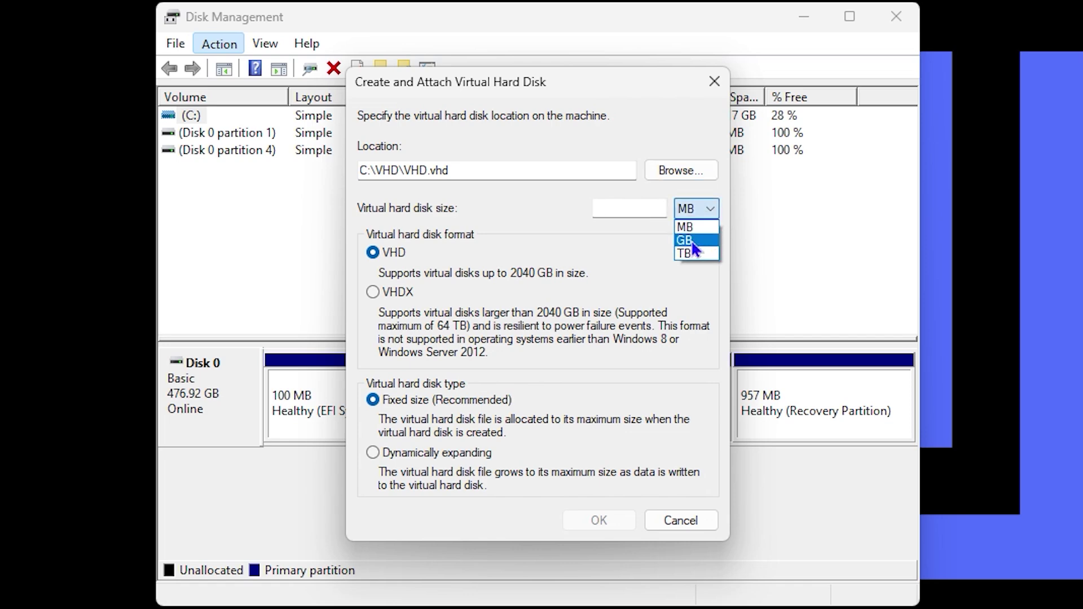
click(693, 242)
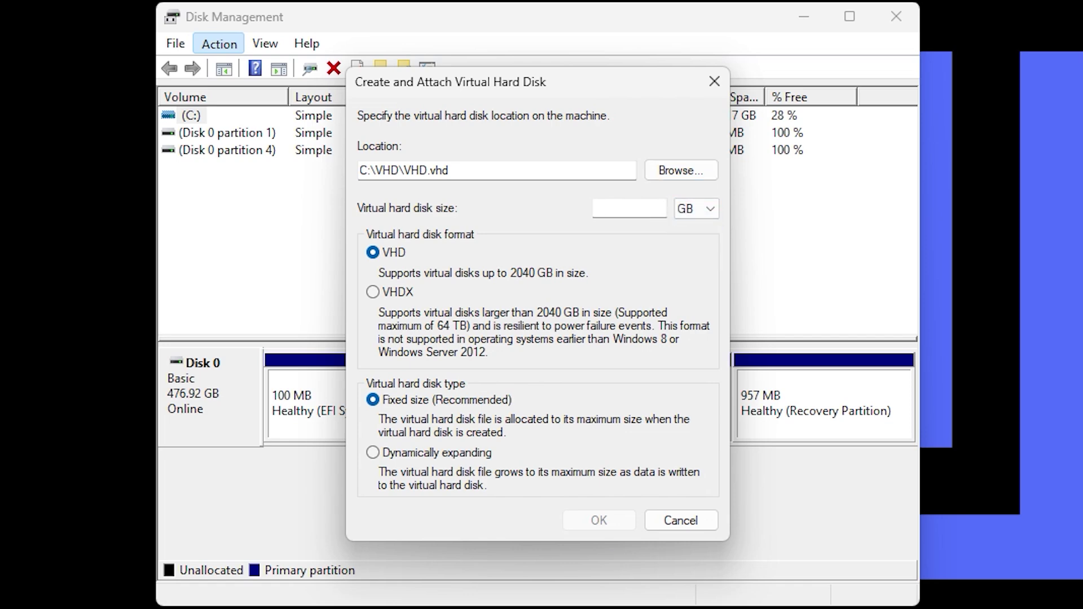
click(624, 207)
text(20)
click(601, 522)
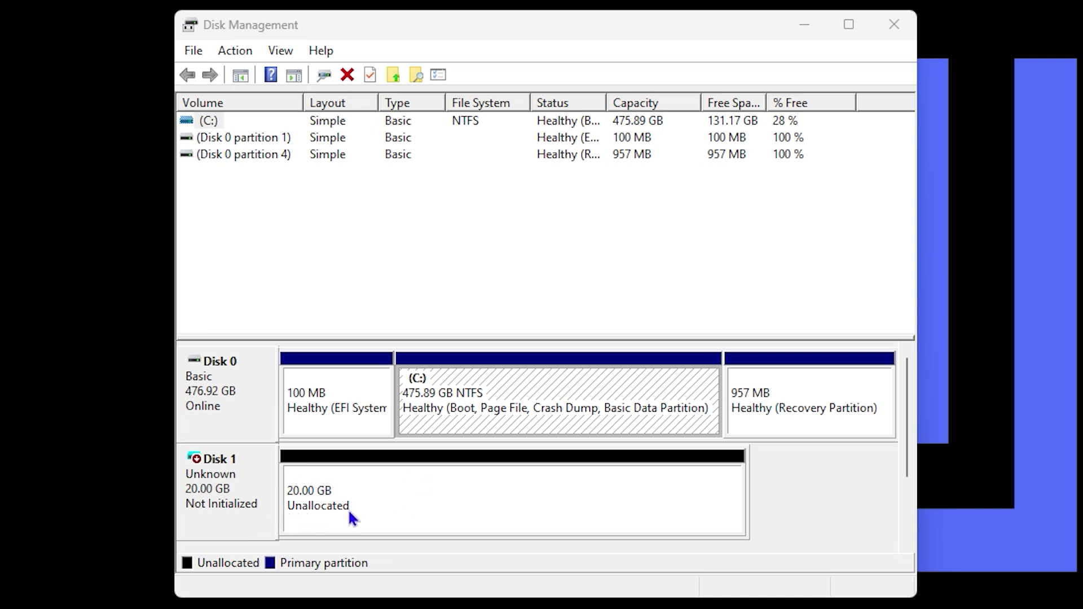
Initialize Disk 1 with the GPT (GUID Partition Table) partition style
right_click(210, 496)
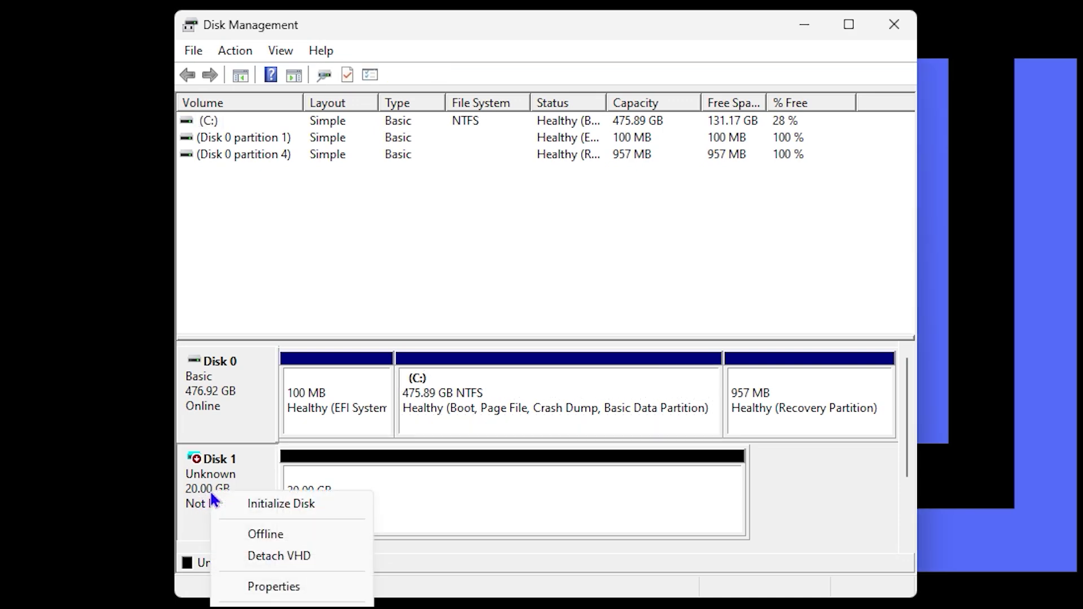
click(292, 518)
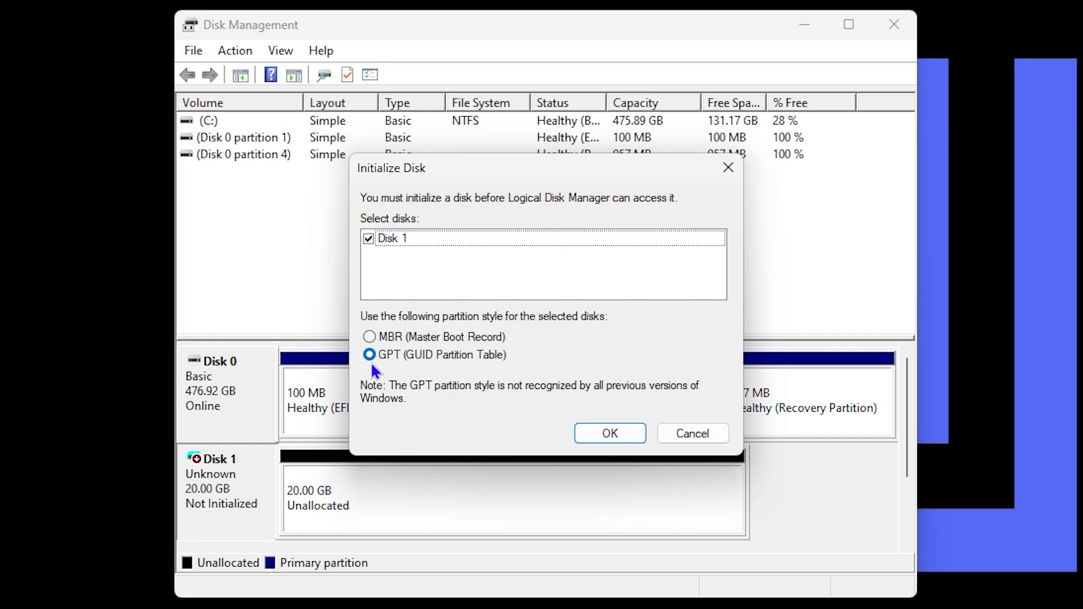
click(607, 432)
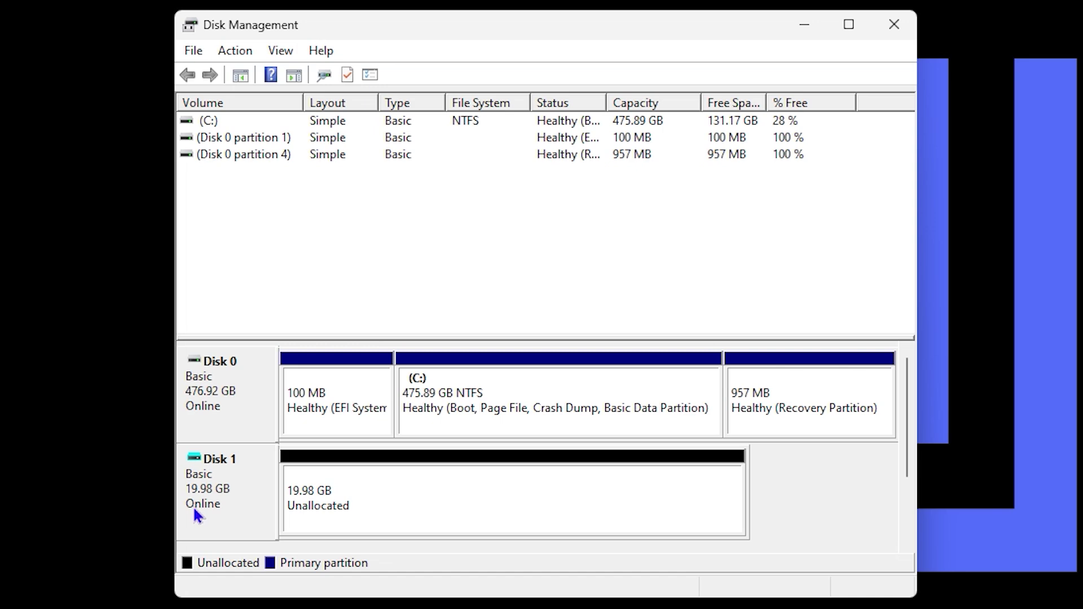
Start a new simple volume on Disk 1 using the full 20462 MB and drive letter D
right_click(371, 501)
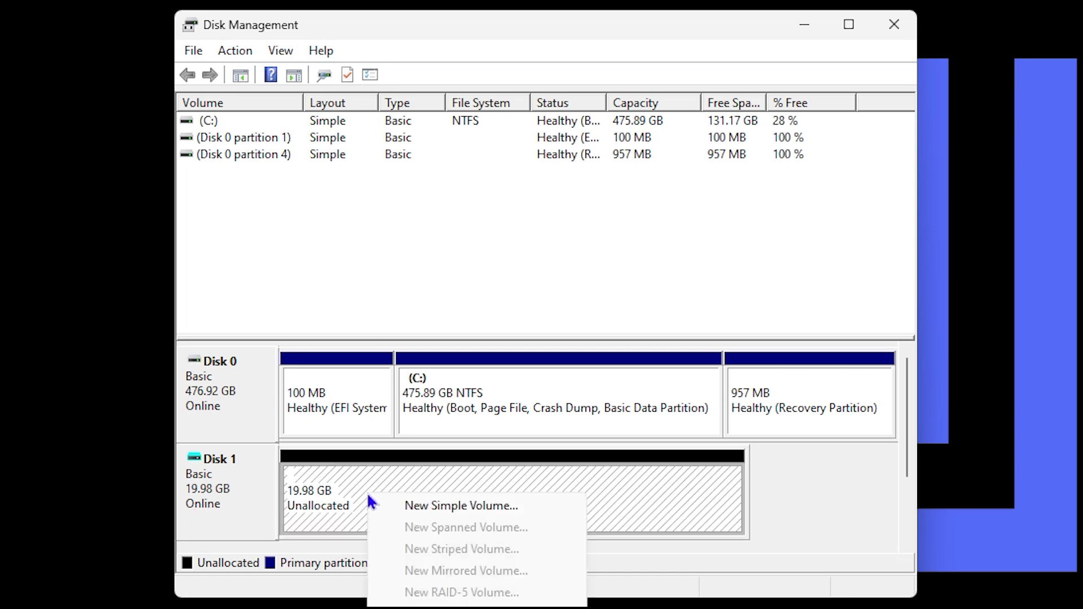
click(446, 506)
click(559, 476)
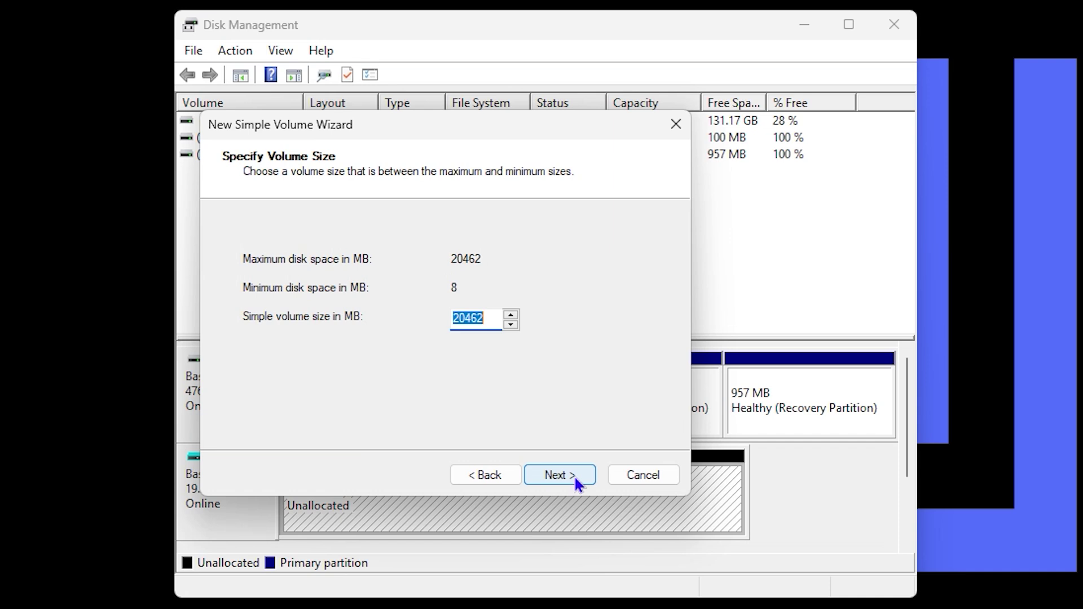
click(550, 474)
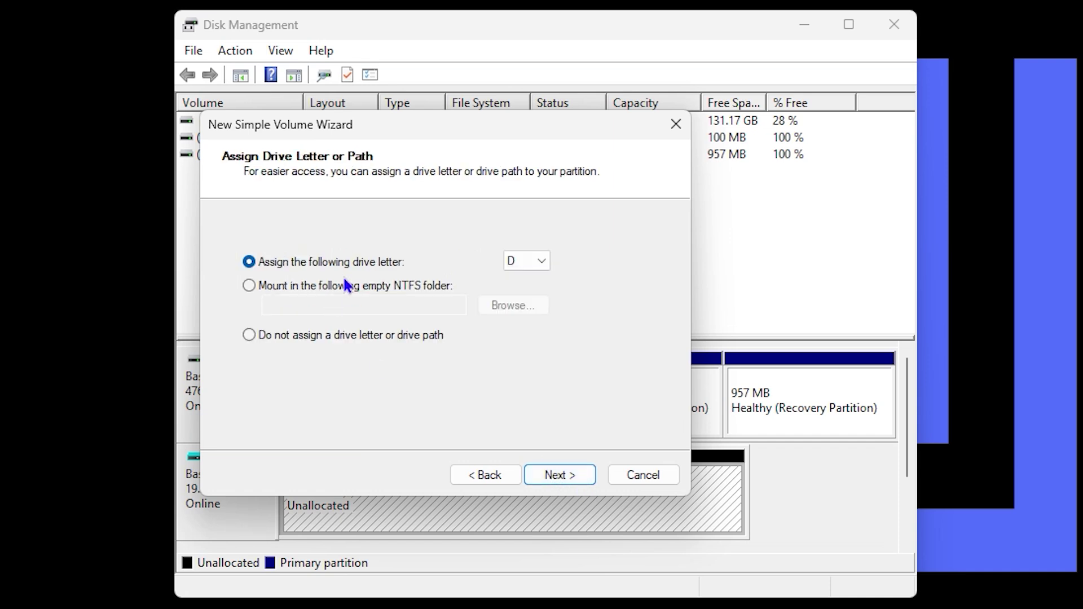
click(530, 260)
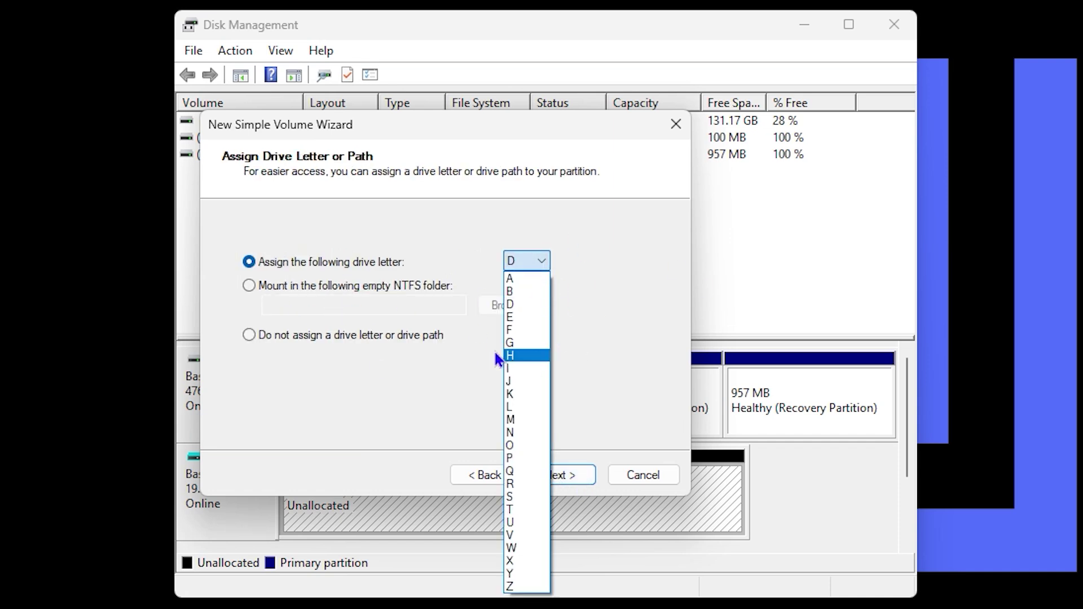
click(516, 304)
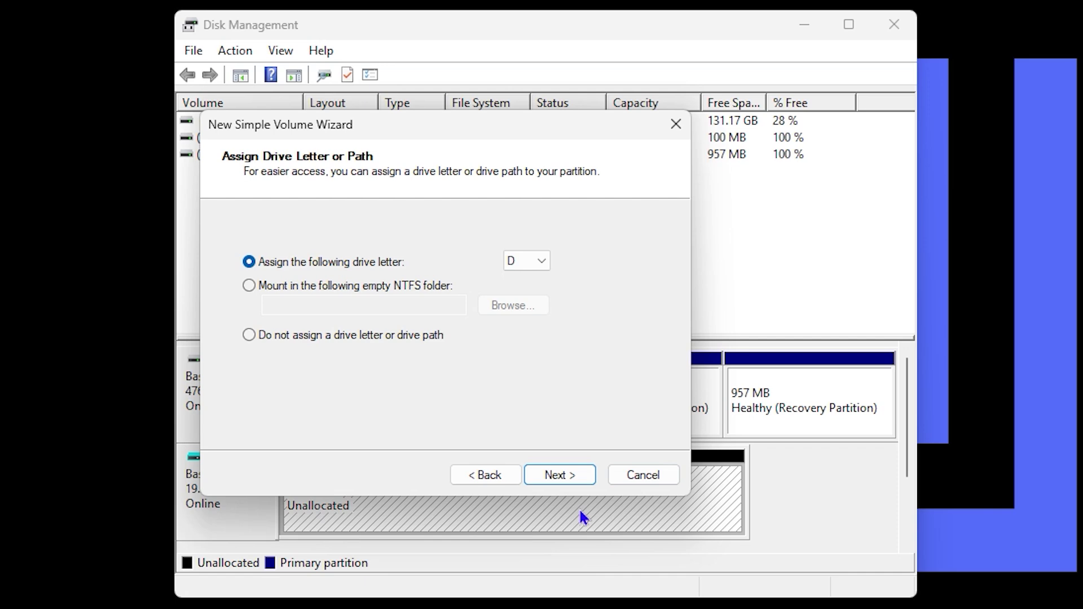
click(536, 262)
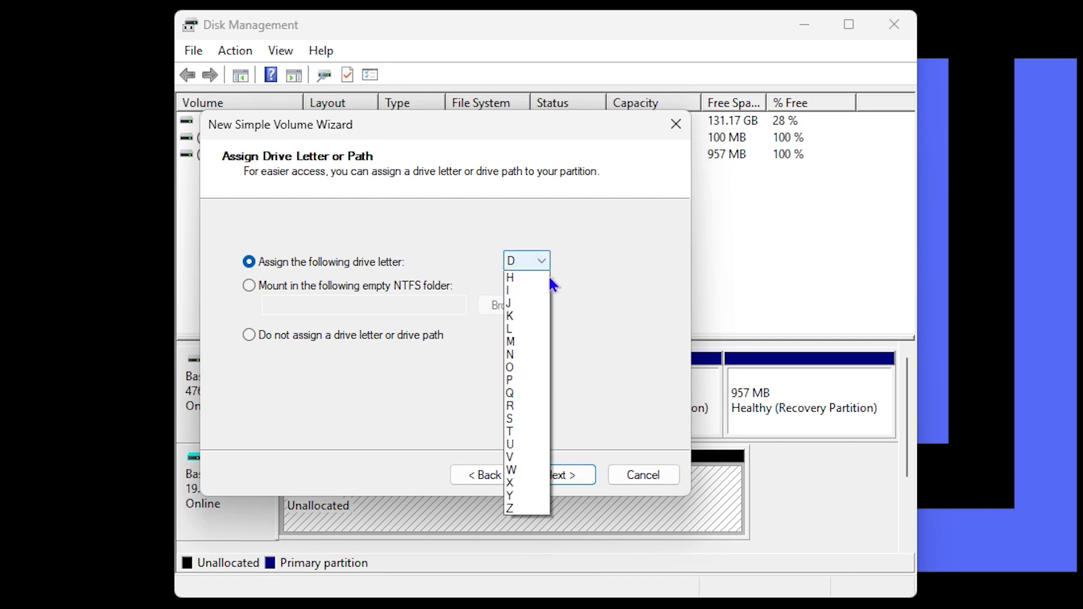
click(675, 299)
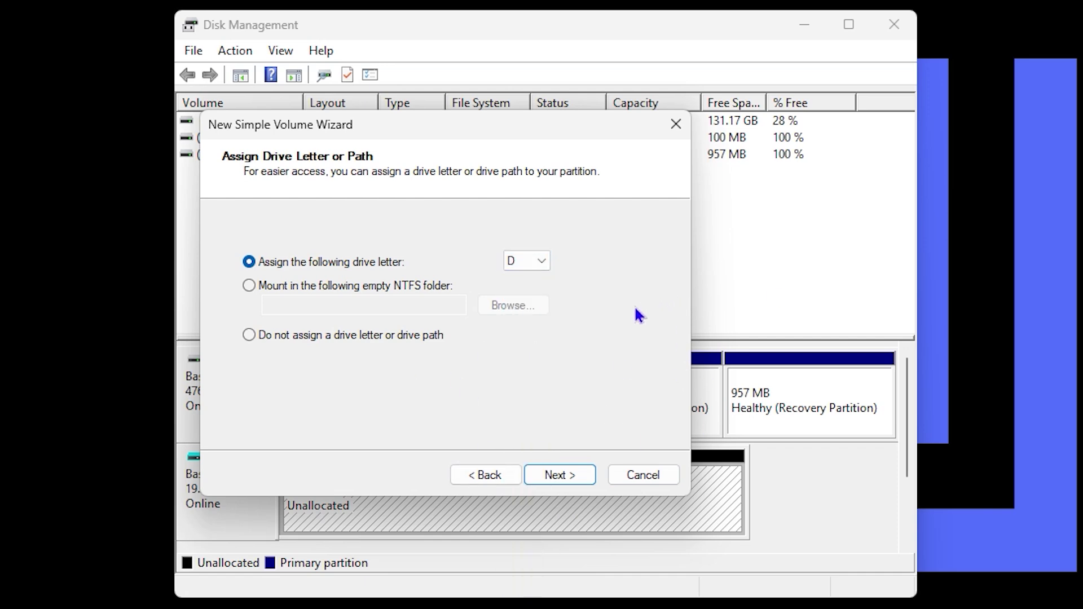
click(566, 484)
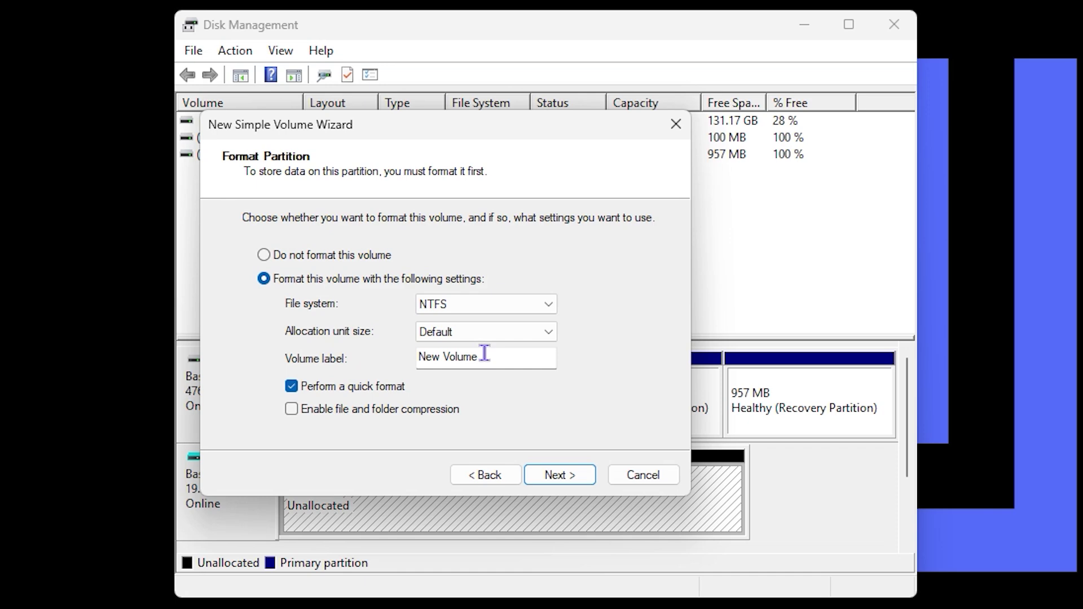
Quick-format the volume as NTFS labelled VHD and finish creating it
drag(485, 353, 368, 356)
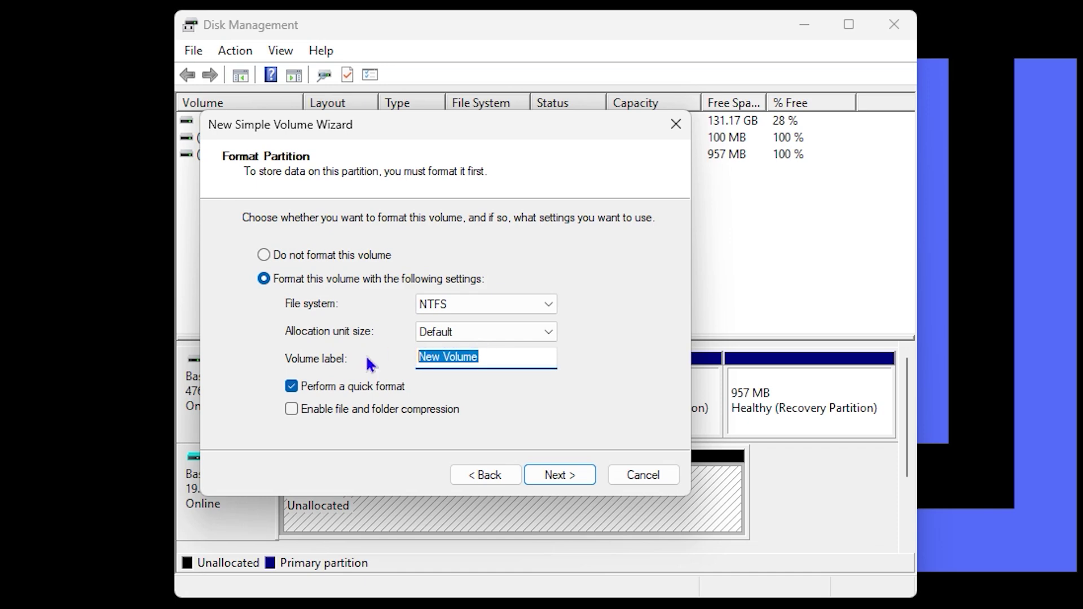
text(VD)
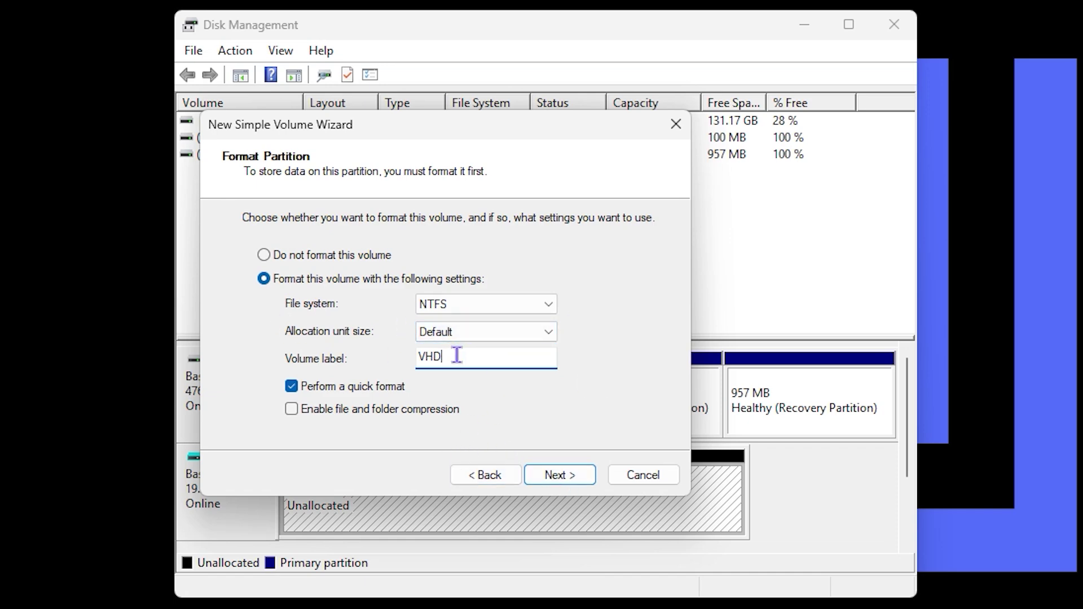
click(554, 476)
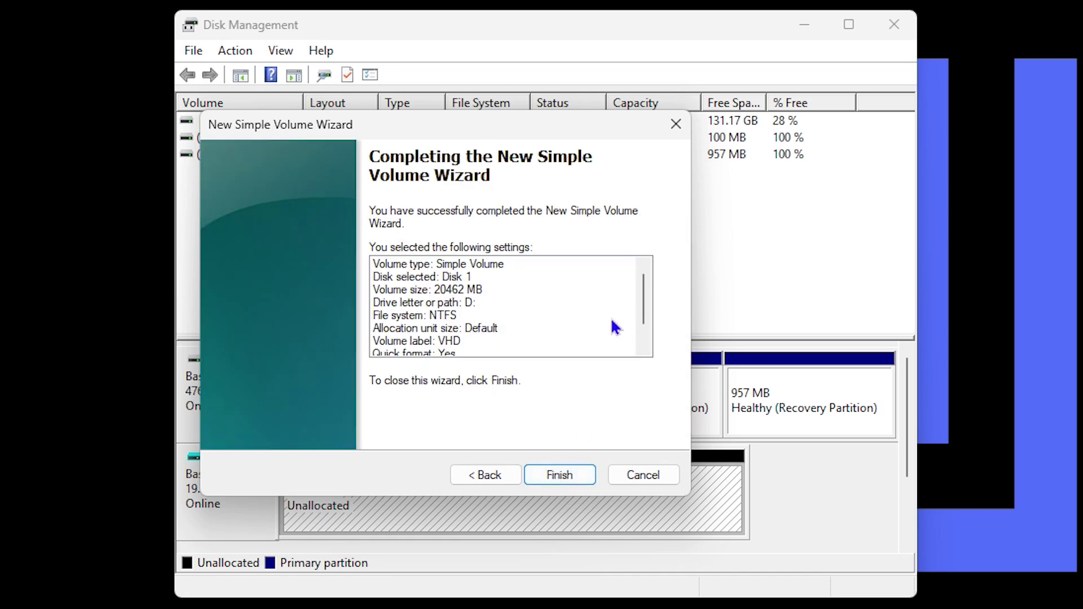
click(573, 478)
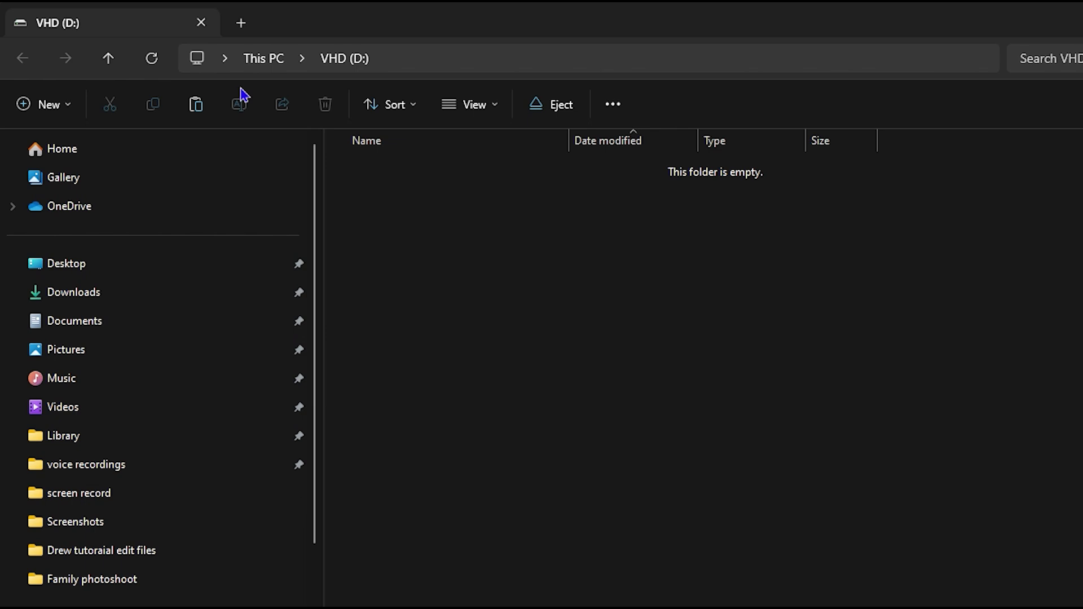
Open the empty VHD (D:) drive, then return to This PC listing it beside Local Disk (C:)
click(264, 61)
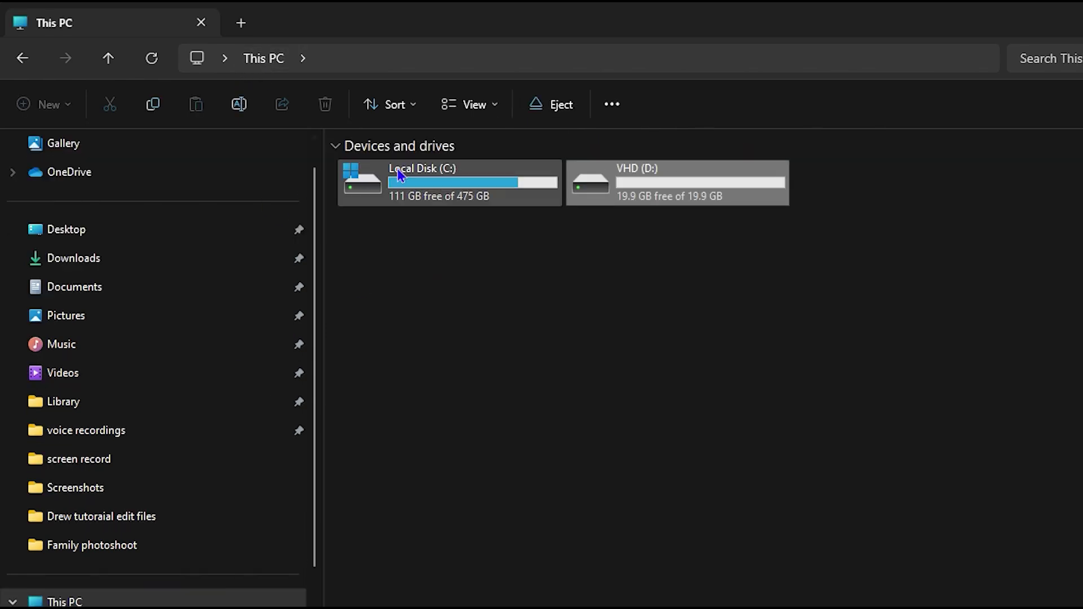
click(660, 256)
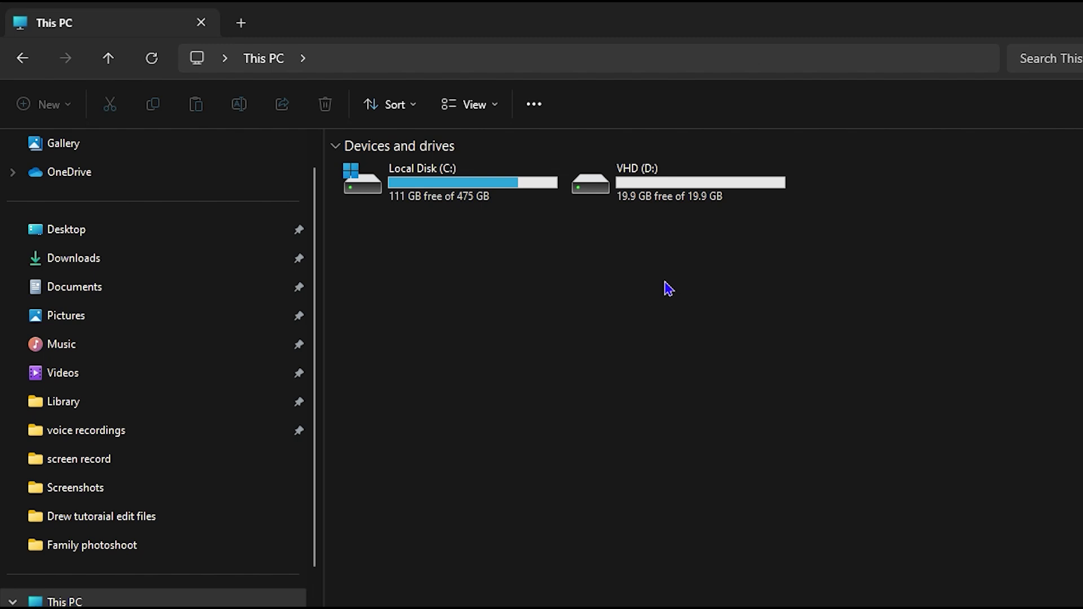
double_click(684, 198)
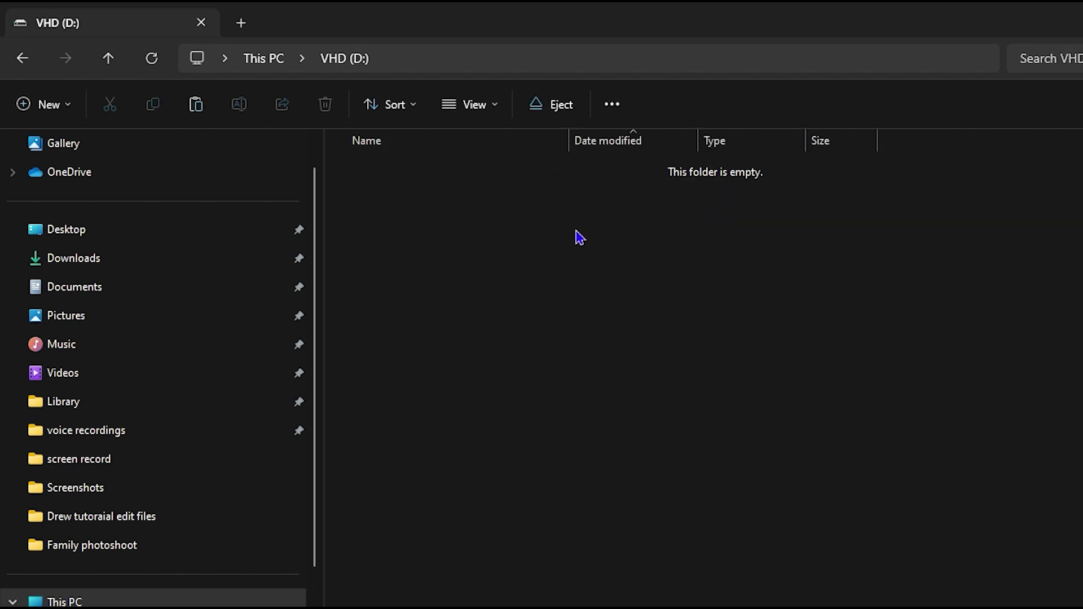
click(258, 61)
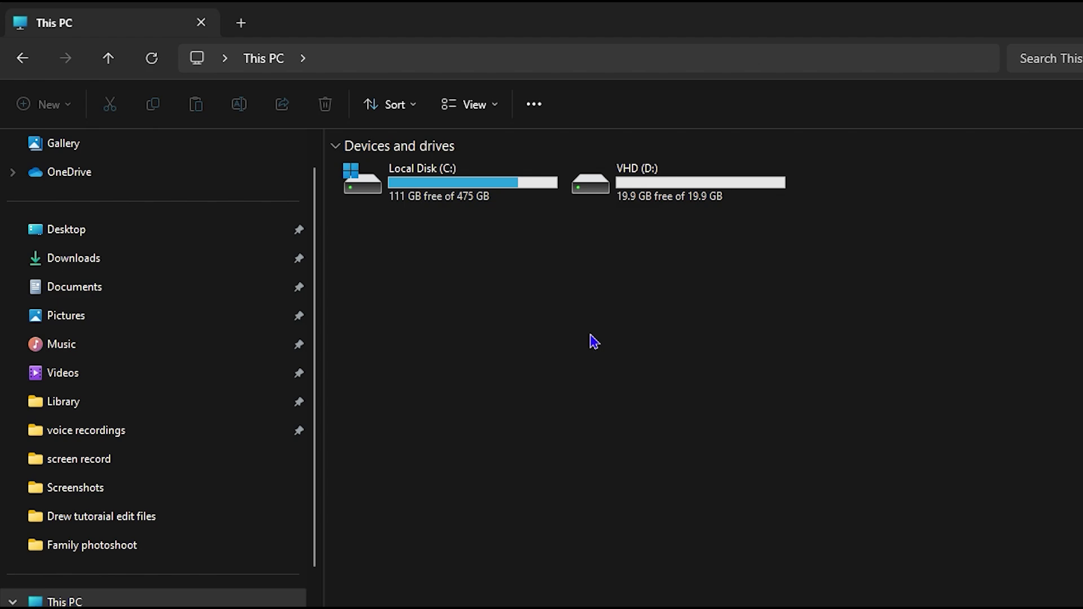